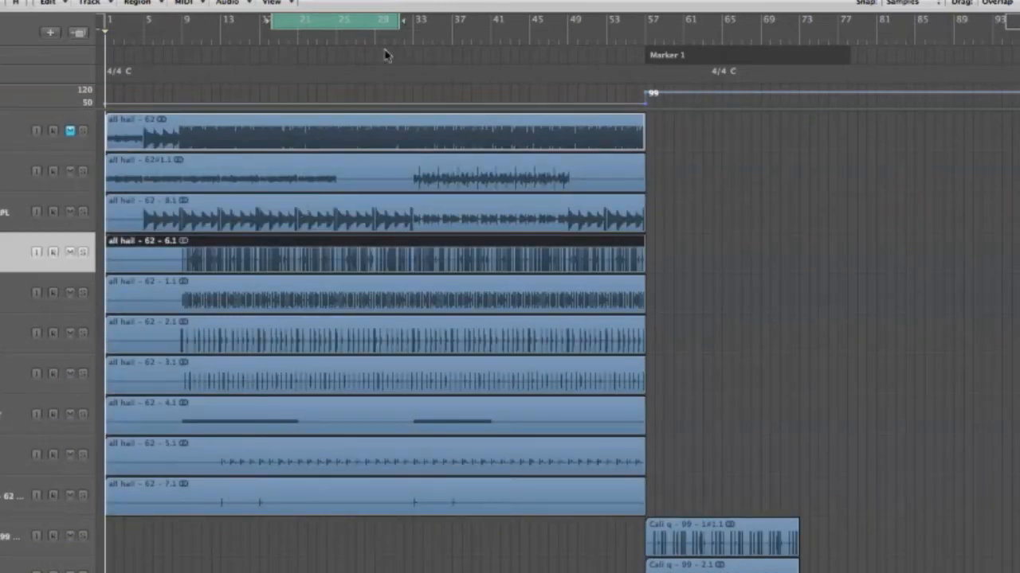
Stretch the cycle range from bar 1 to about bar 77, covering the 'all hail' and 'Cali q' sections.
left_click_drag(397, 21, 400, 21)
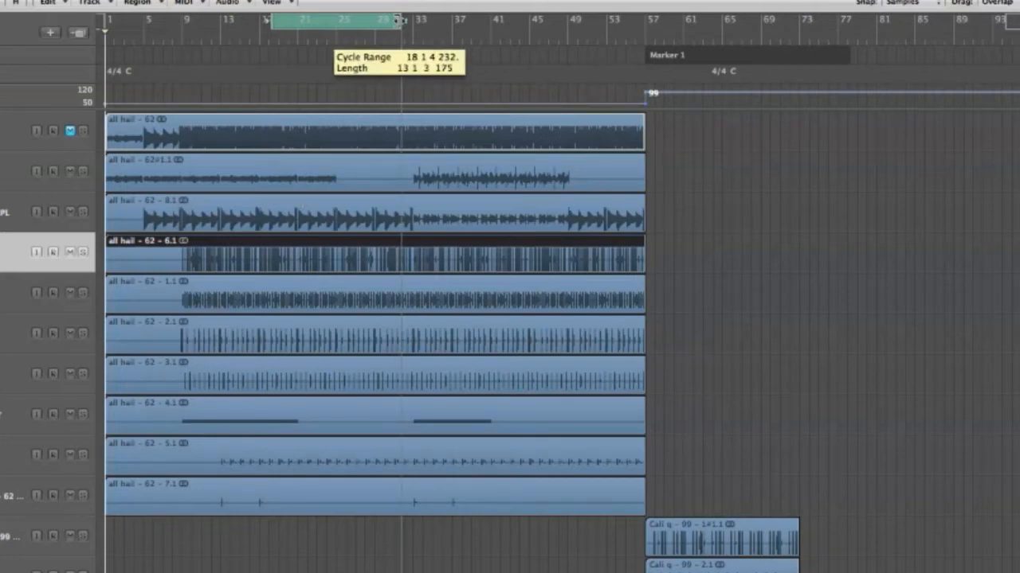
left_click_drag(399, 21, 796, 30)
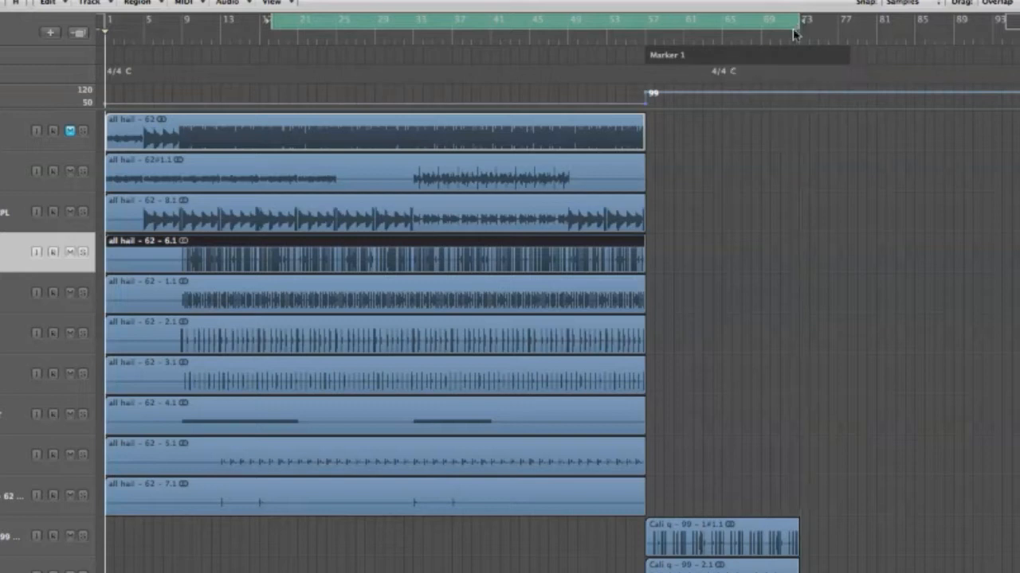
scroll(771, 194, "down", 10)
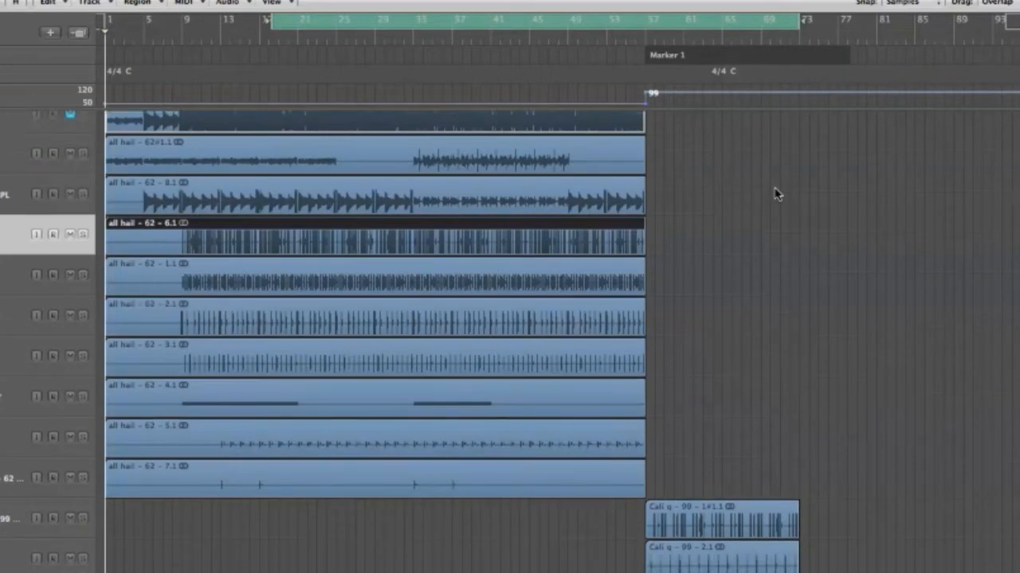
scroll(773, 191, "down", 8)
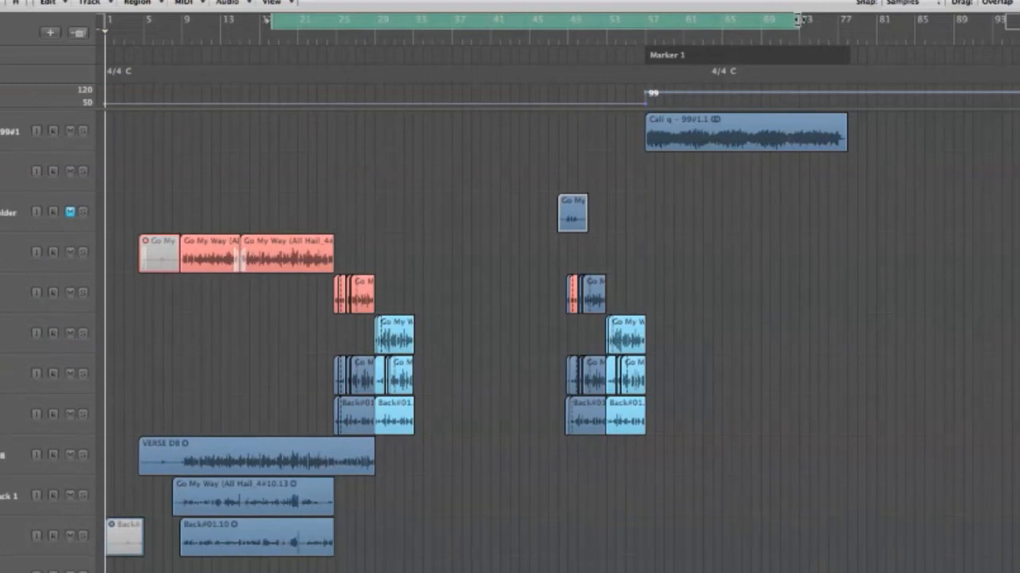
left_click_drag(799, 24, 849, 24)
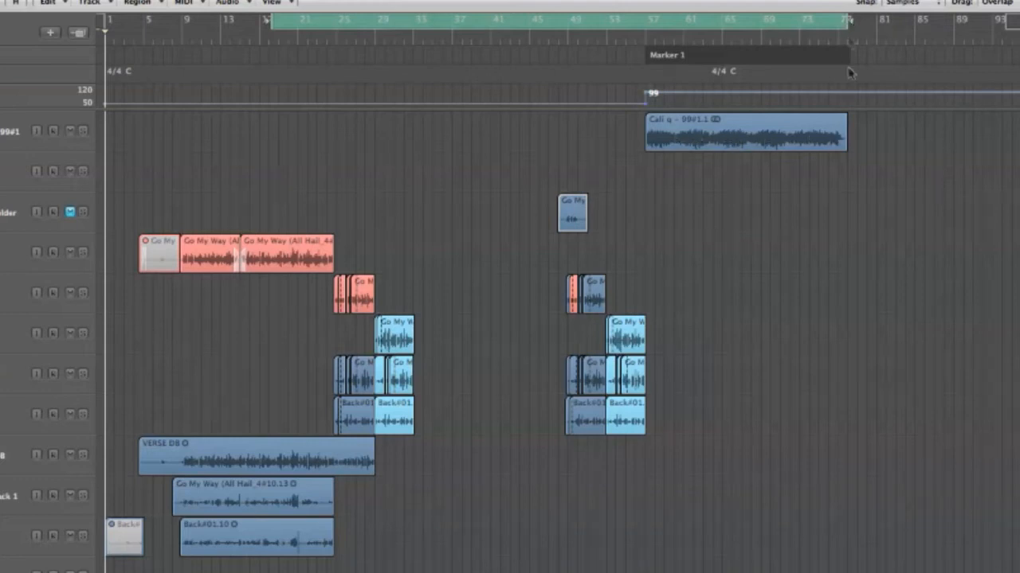
scroll(849, 219, "down", 7)
scroll(845, 248, "down", 12)
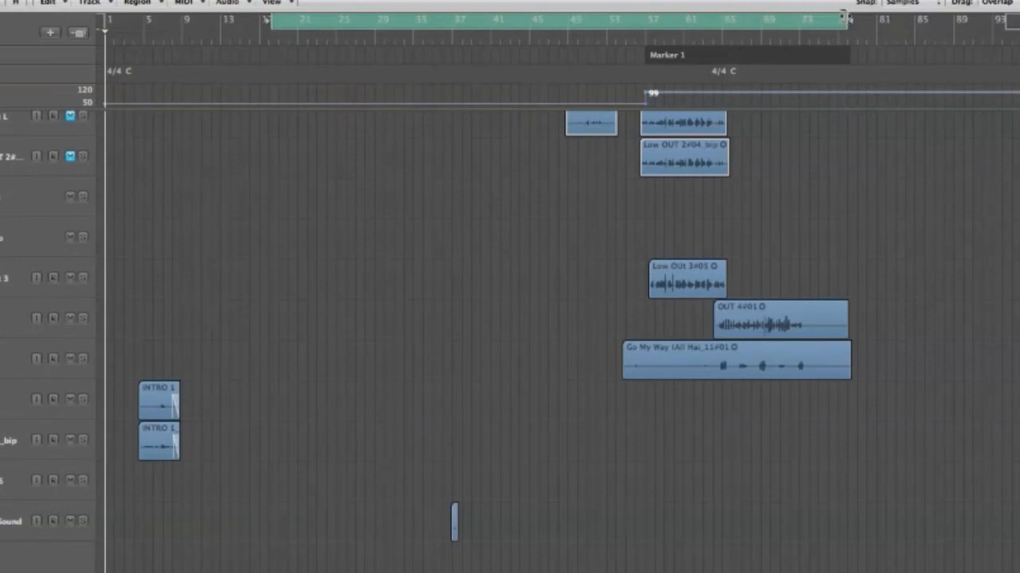
left_click_drag(846, 22, 849, 20)
scroll(814, 157, "up", 5)
scroll(814, 157, "up", 10)
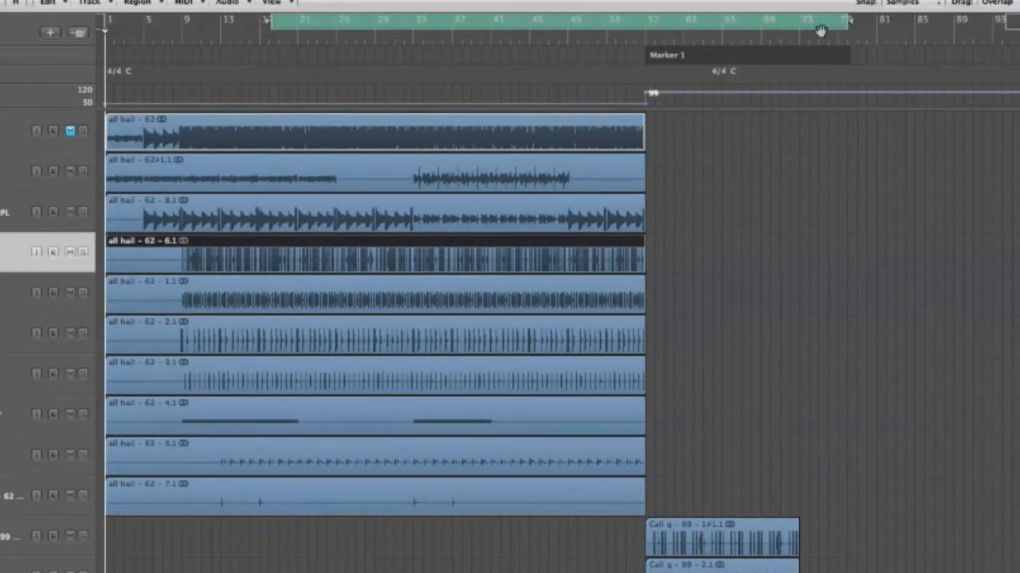
left_click_drag(272, 22, 104, 32)
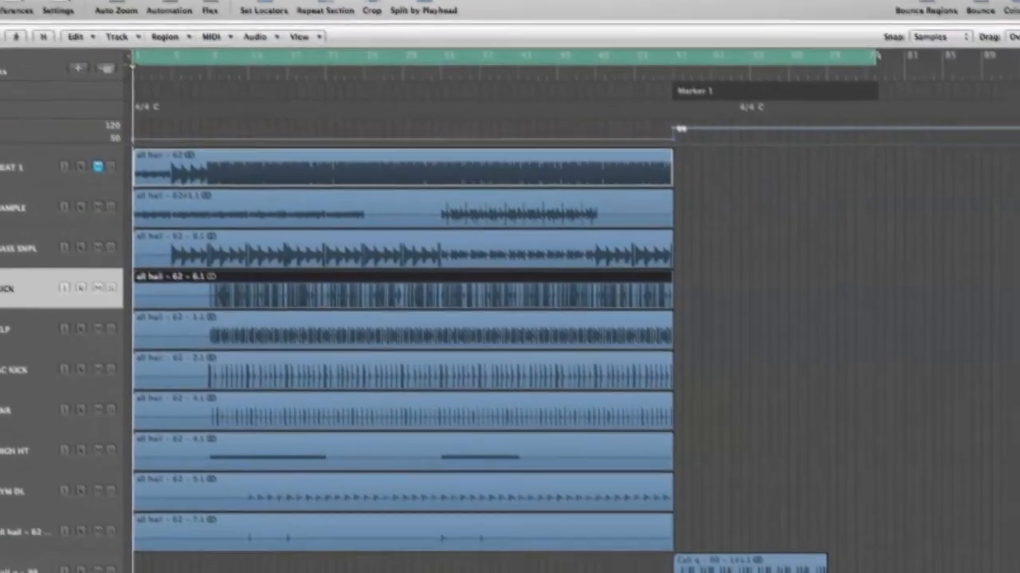
Choose File > Export > All Tracks as Audio Files to bring up the export dialog.
left_click(97, 7)
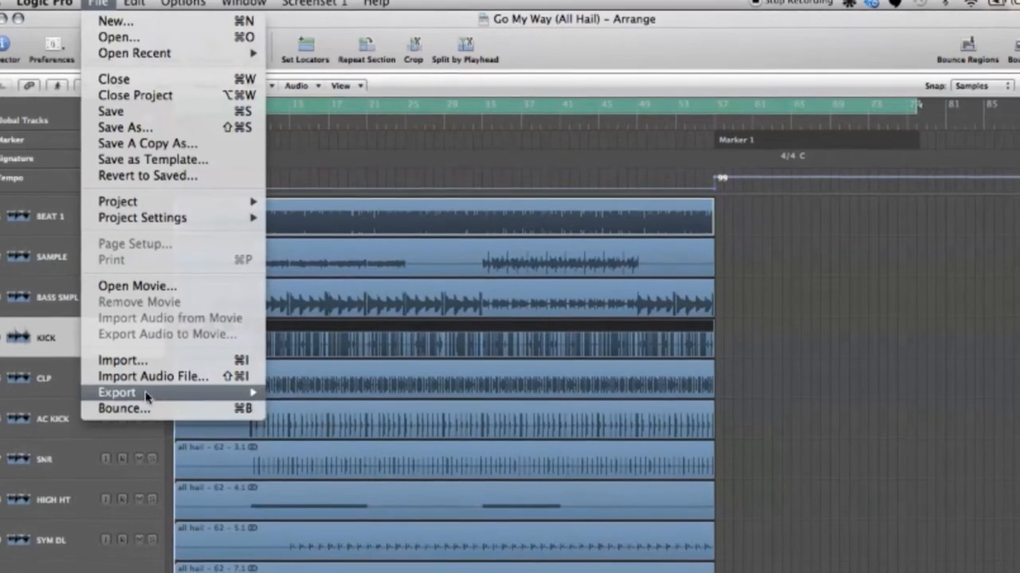
mouse_move(146, 395)
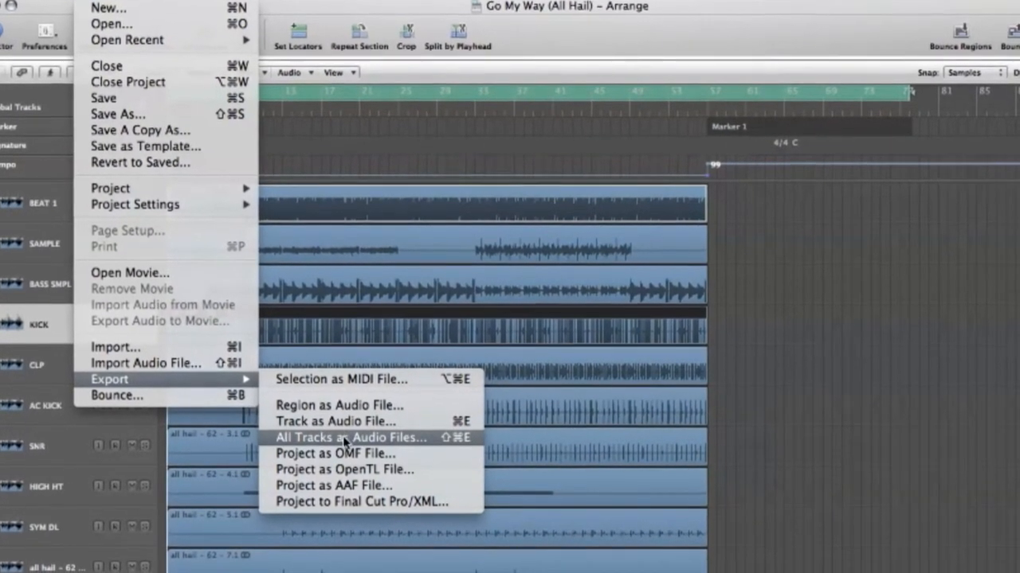
left_click(343, 439)
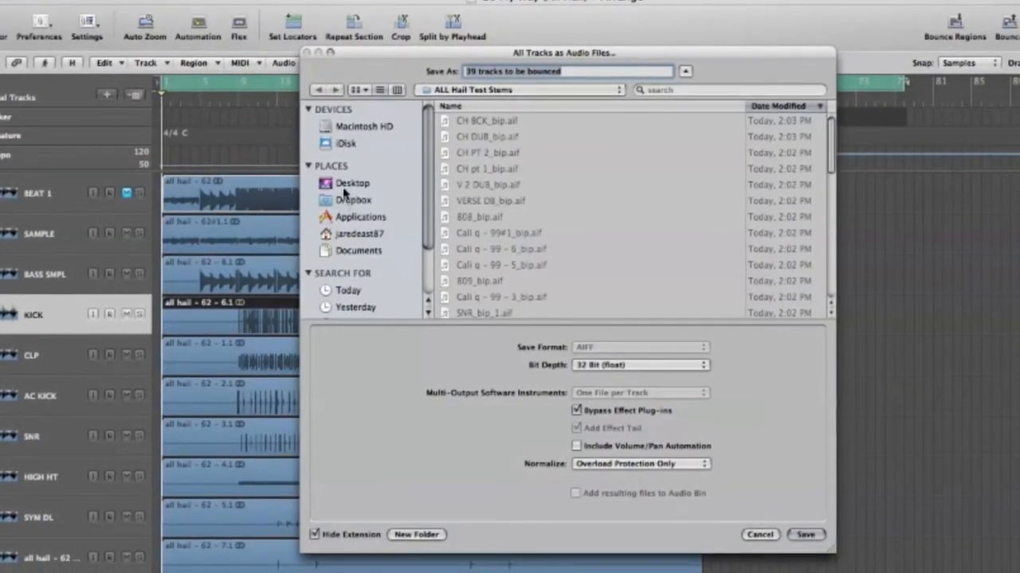
Create a new Desktop folder named 'All Hail STEMS' as the export destination.
left_click(345, 187)
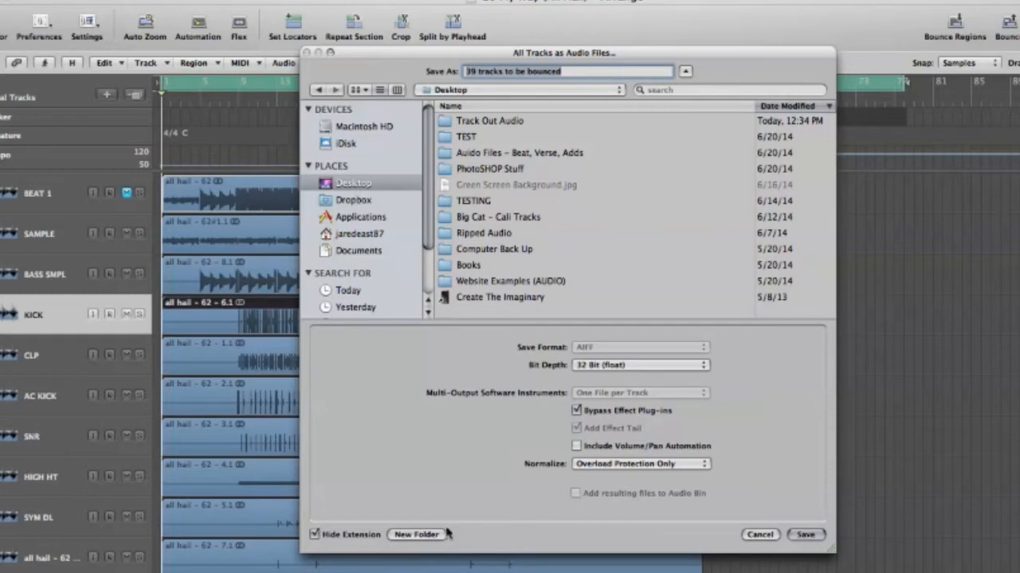
left_click(416, 535)
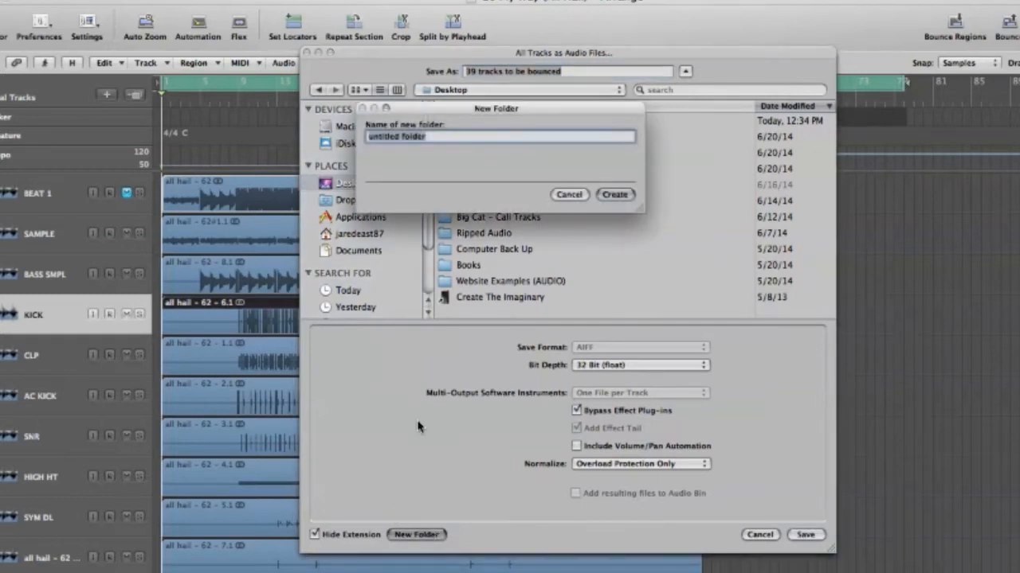
type("All Hall ST")
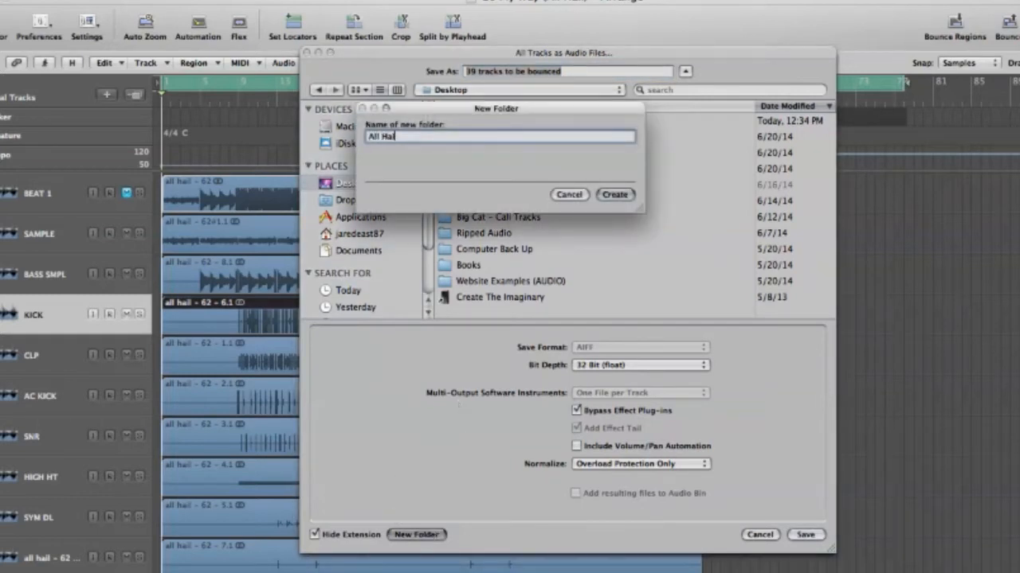
type("EMS")
left_click(614, 195)
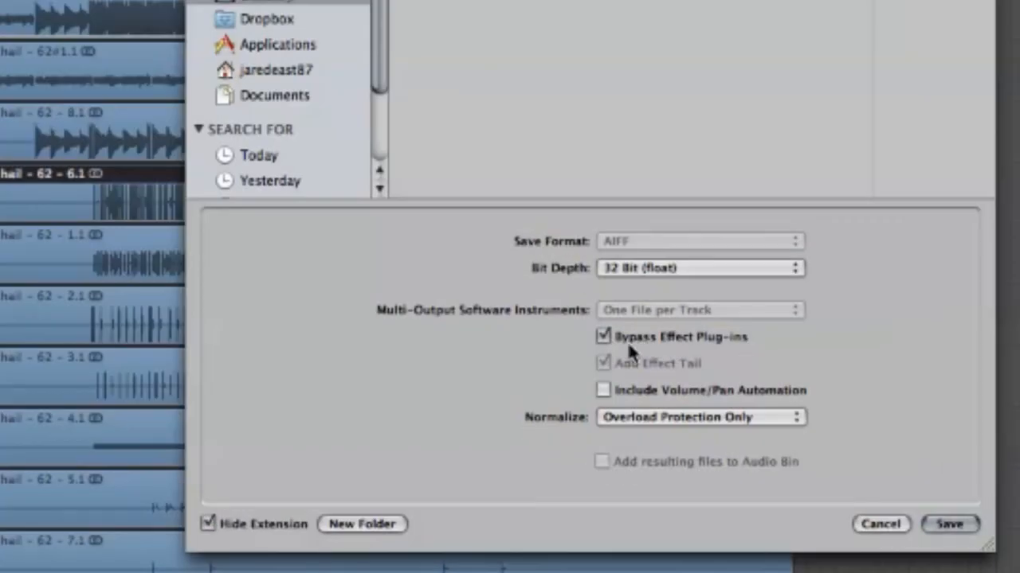
Export the 32-bit float AIFF stems with effect plug-ins bypassed and Normalize at Overload Protection Only.
left_click(603, 337)
left_click(676, 420)
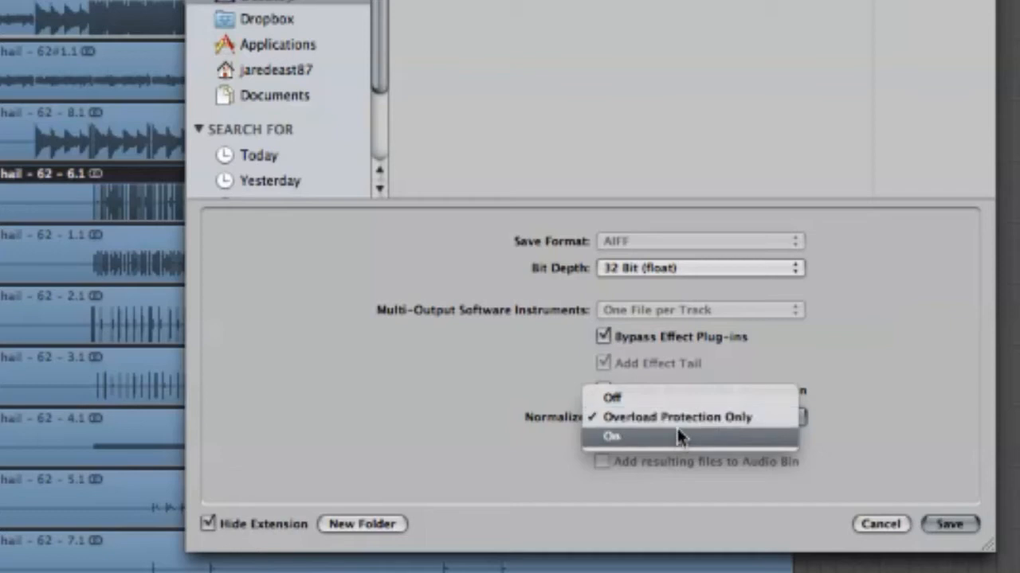
left_click(675, 422)
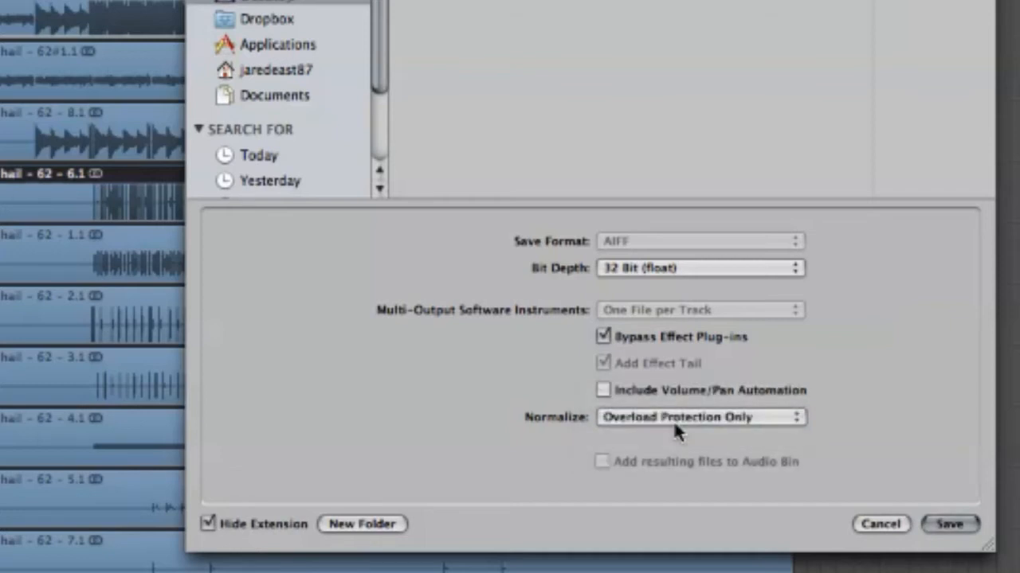
left_click(944, 525)
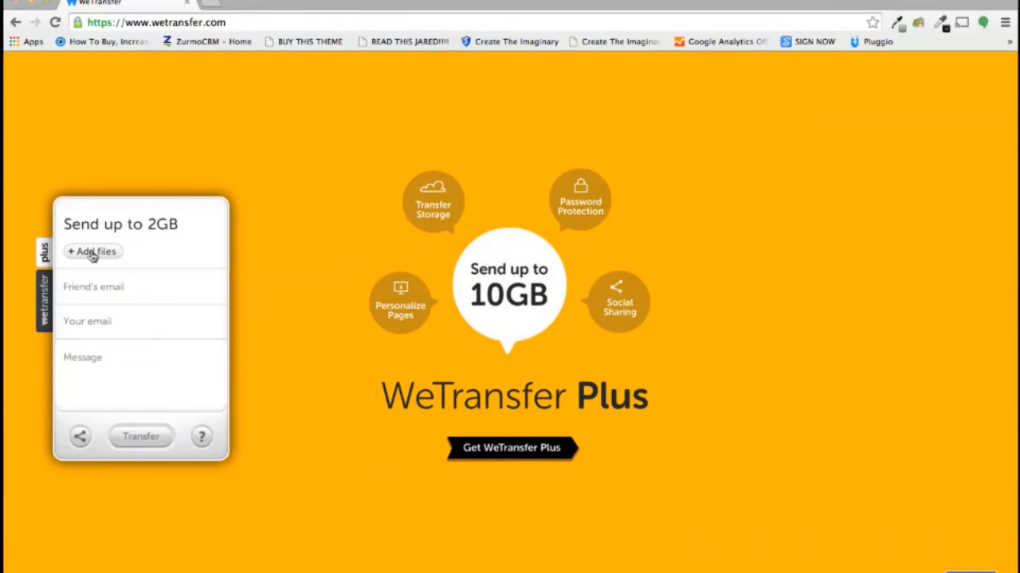
Attach every .aif stem in Desktop > All Hail STEMS, from CH BCK_bip.aif to the last file.
left_click(86, 253)
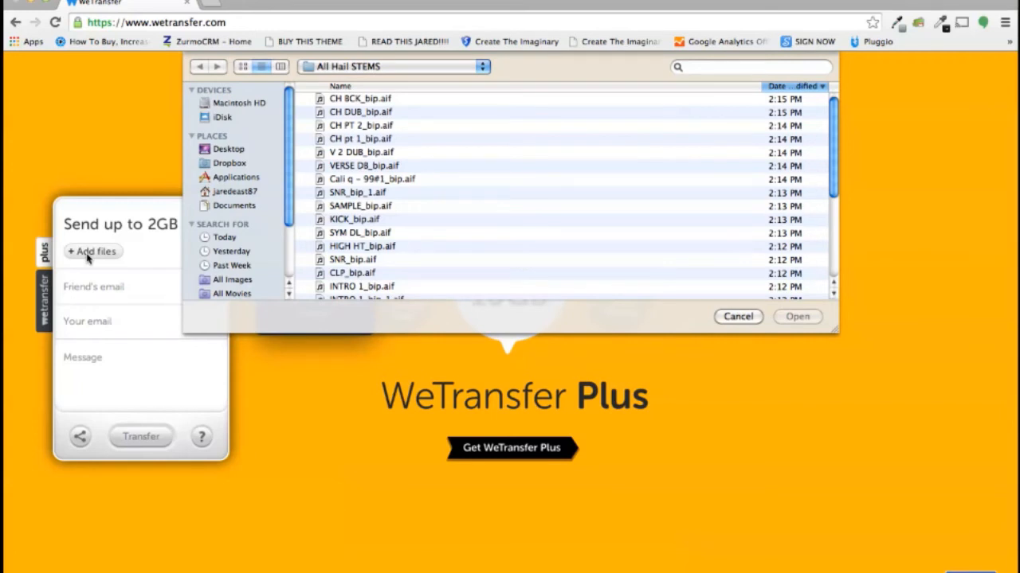
left_click(227, 152)
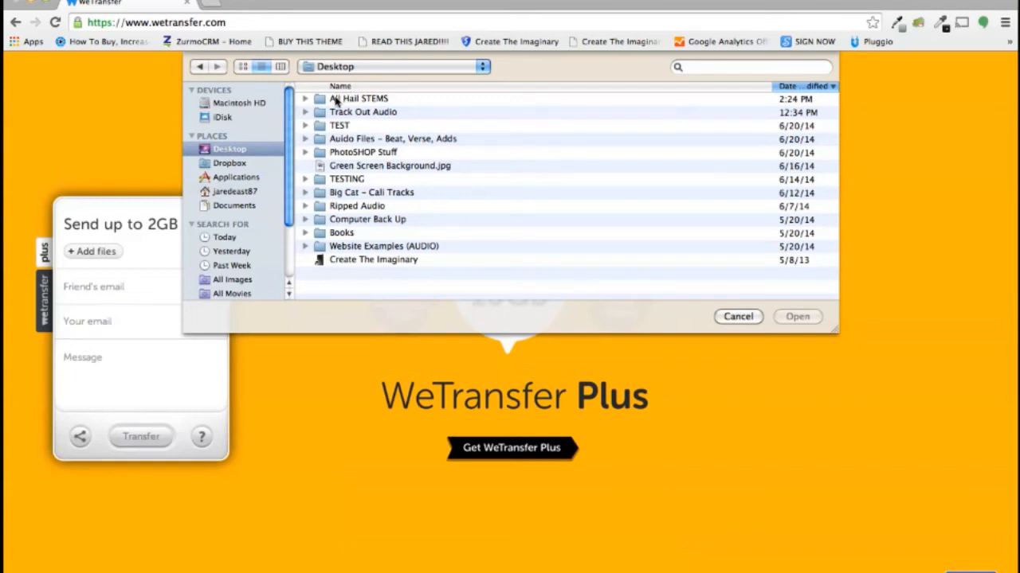
double_click(336, 98)
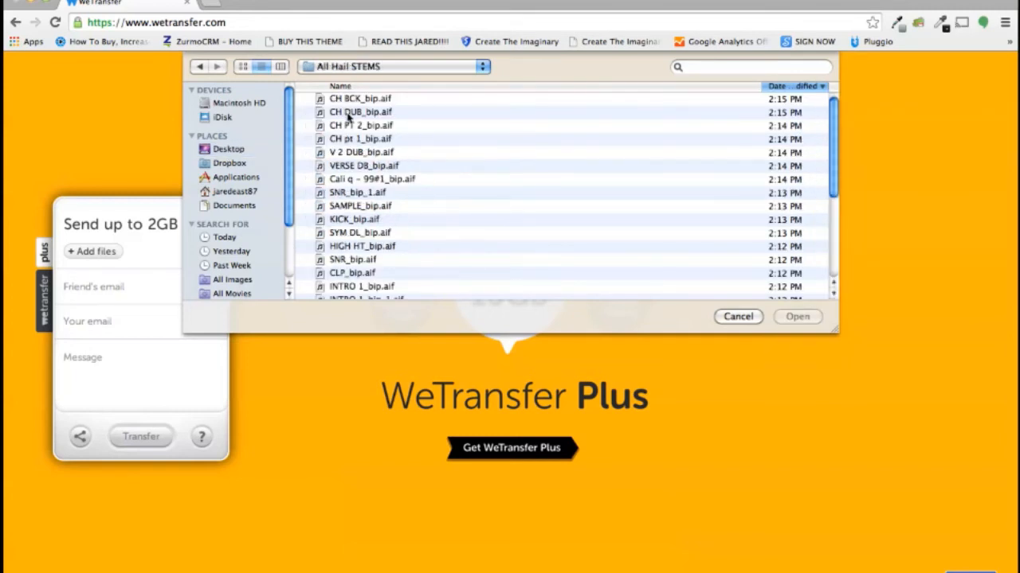
left_click(363, 100)
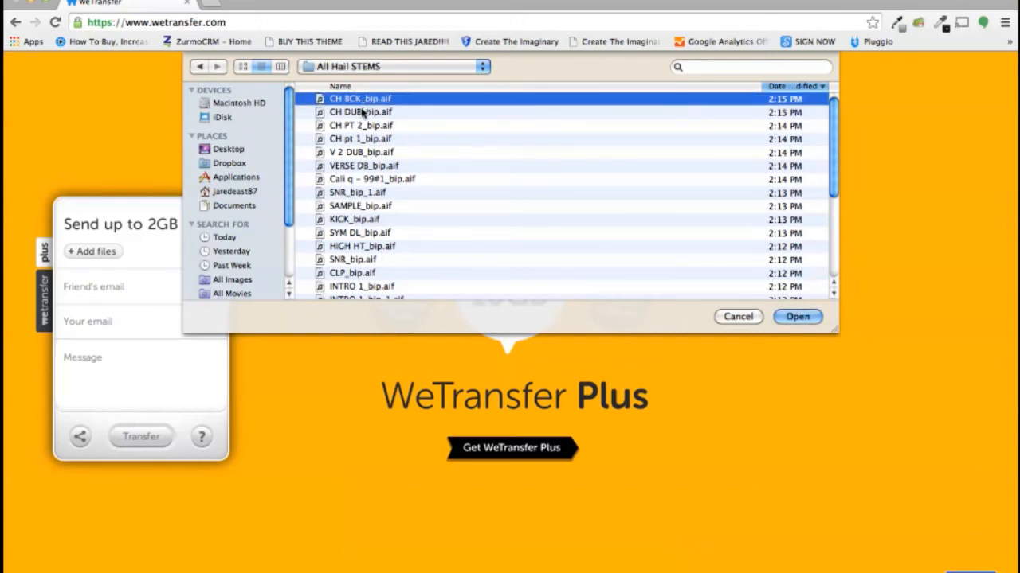
scroll(361, 112, "down", 1)
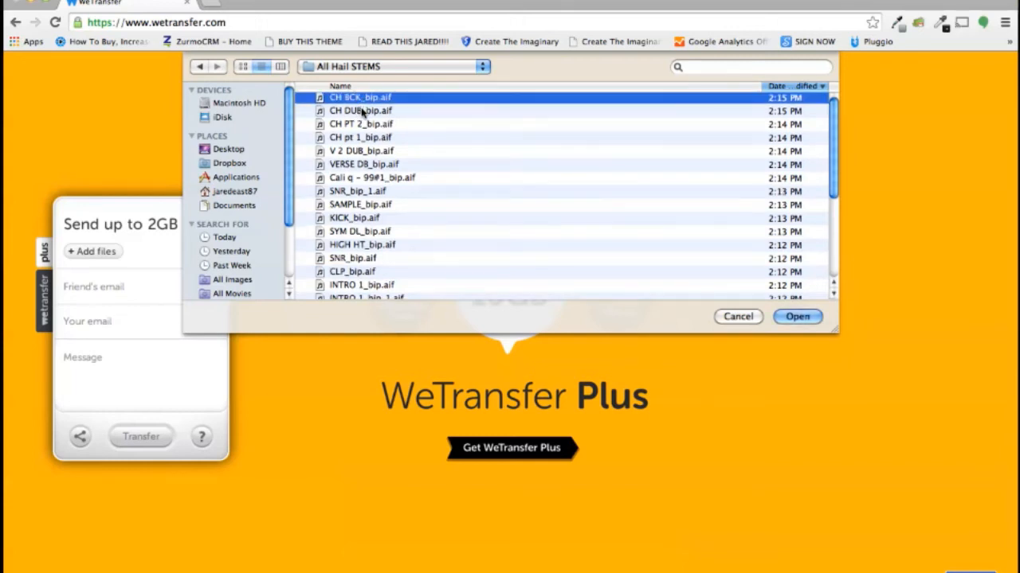
scroll(362, 111, "down", 5)
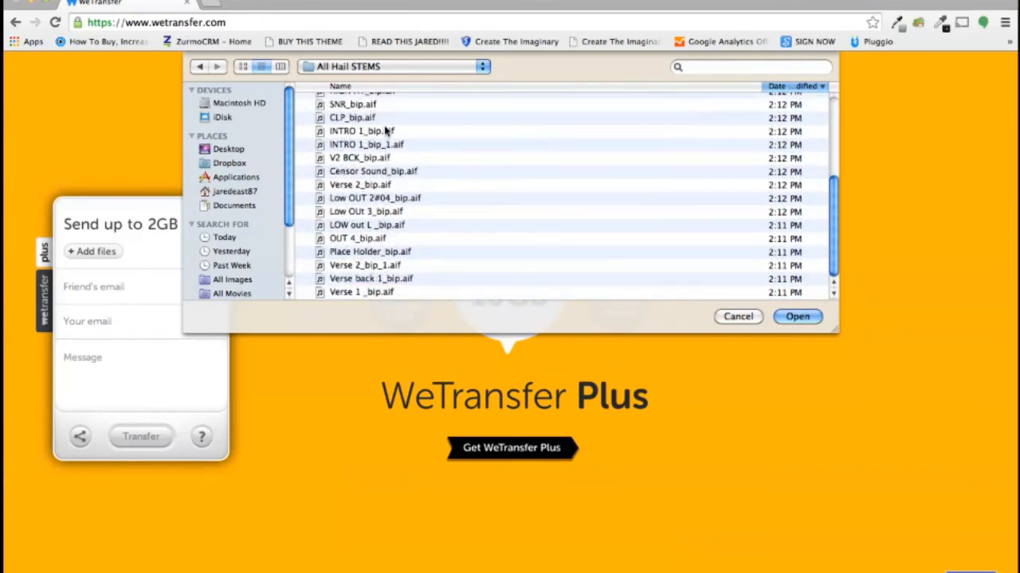
scroll(382, 134, "up", 6)
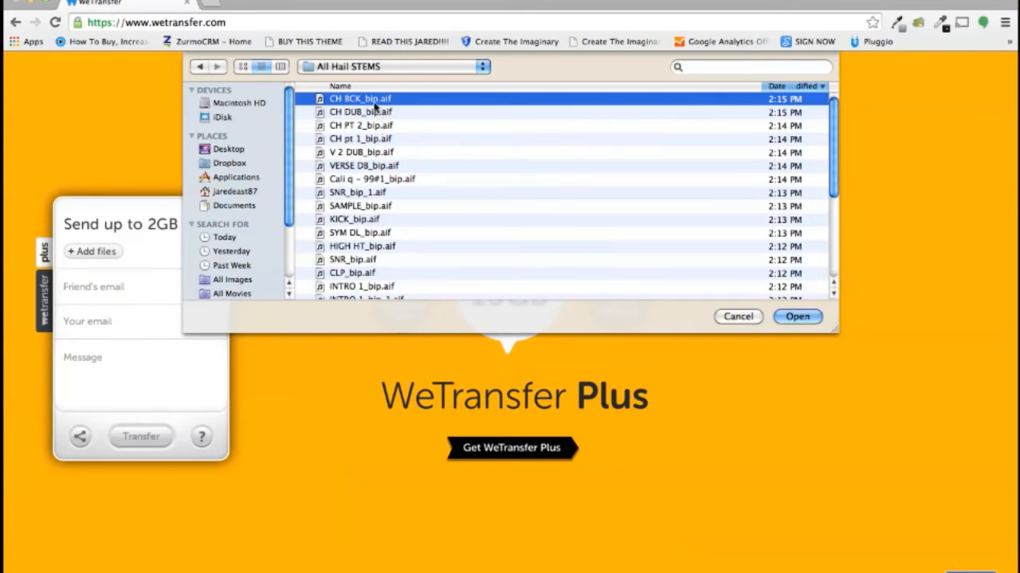
scroll(358, 114, "down", 3)
scroll(358, 114, "down", 3)
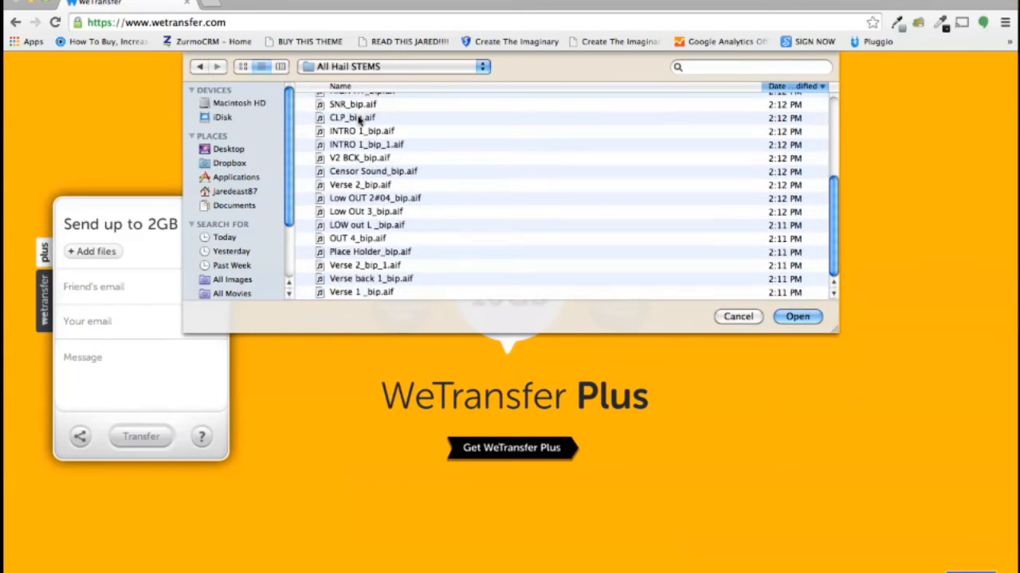
left_click(348, 292, "shift")
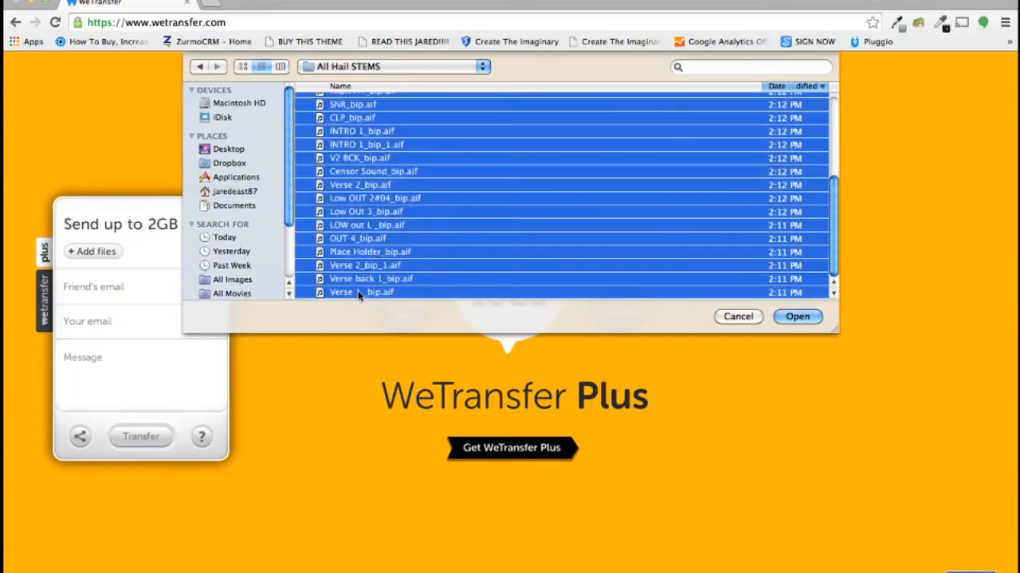
left_click(797, 316)
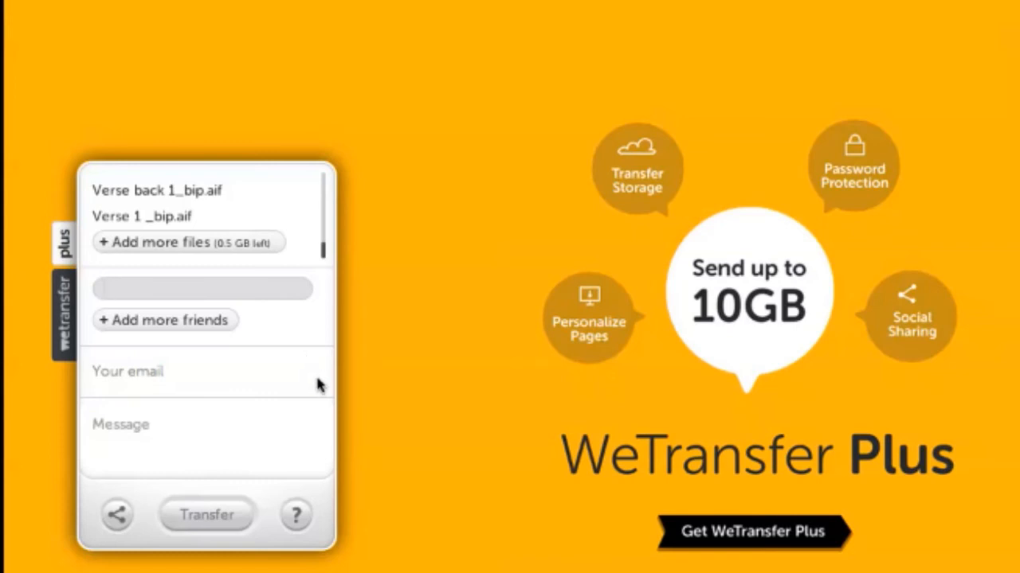
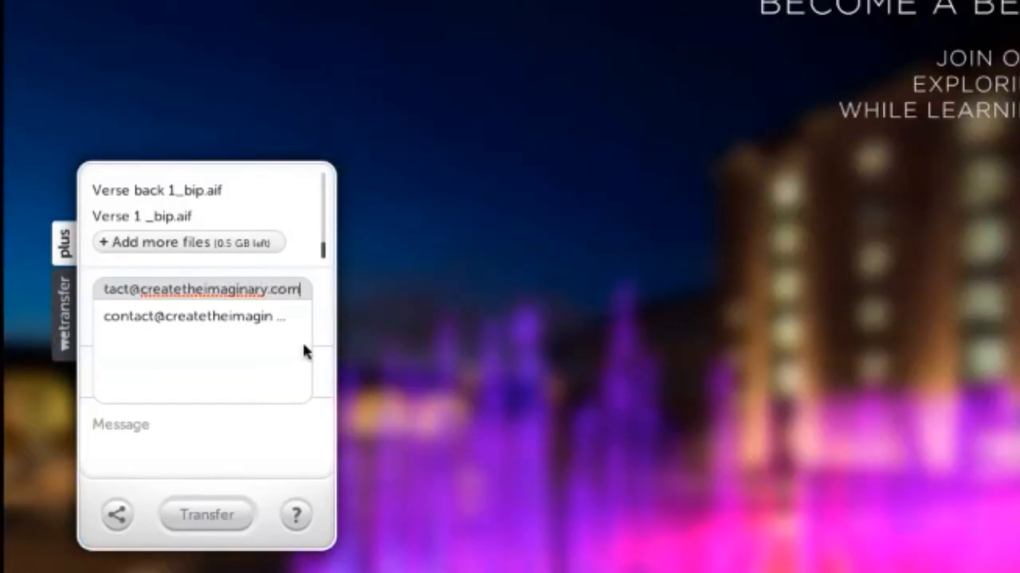
Enter the friend's e-mail address as a recipient and begin typing your own e-mail address.
key("Tab")
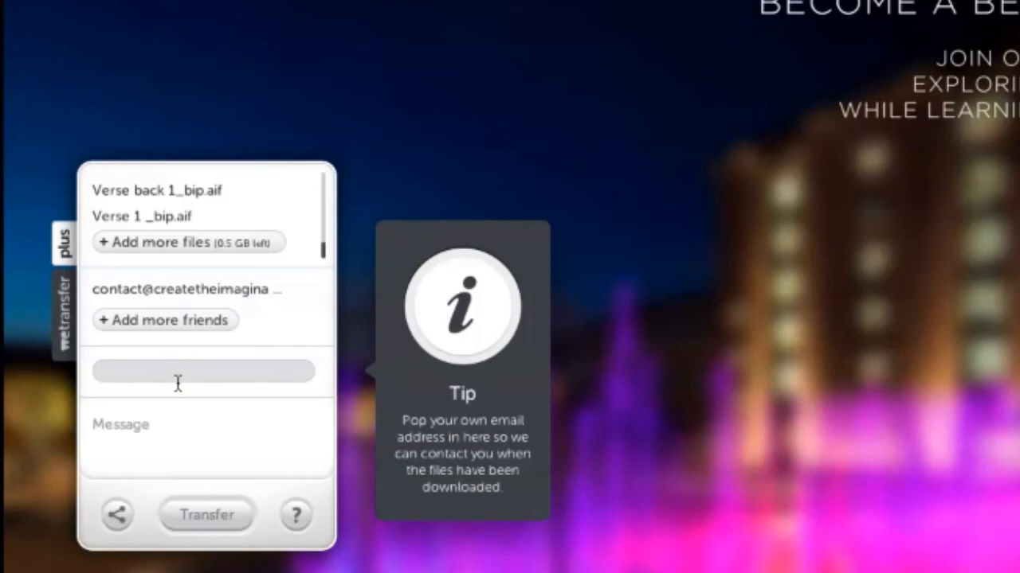
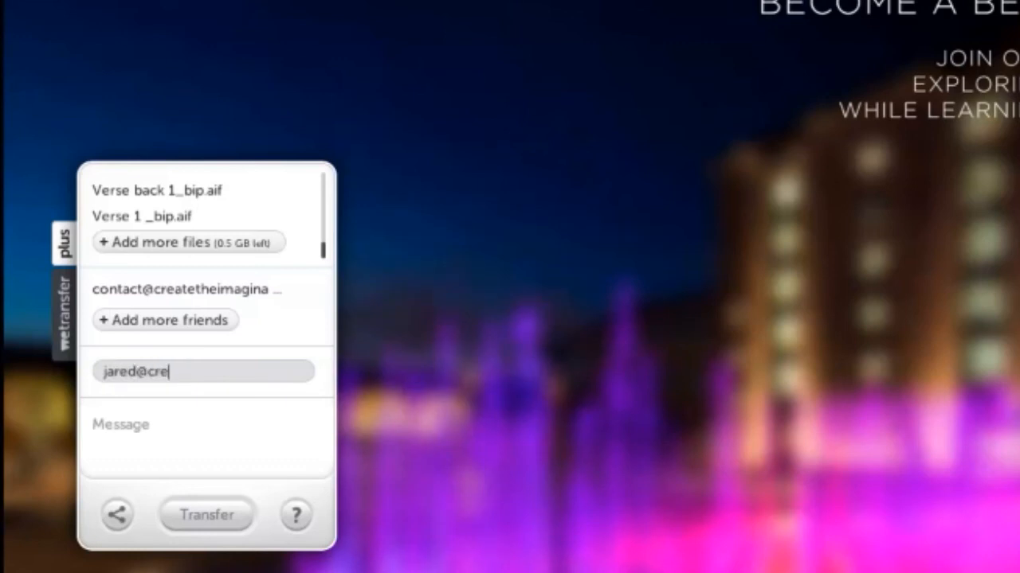